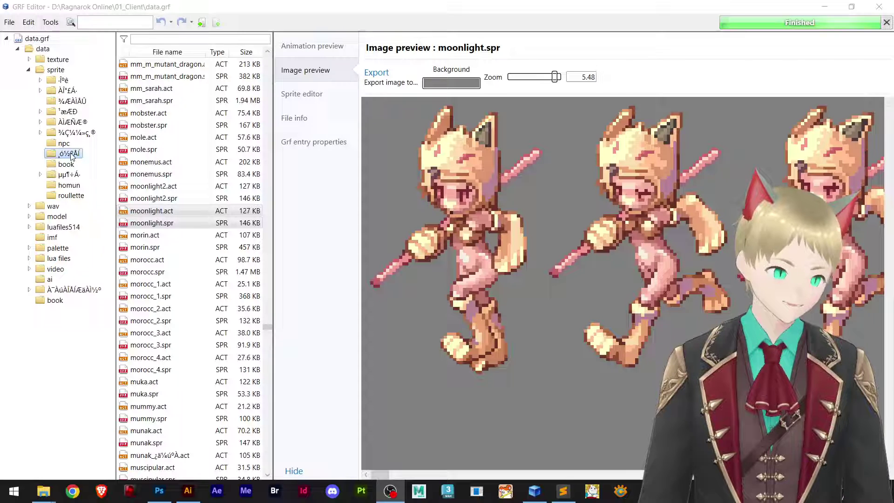
Extract moonlight.act and moonlight.spr from GRF Editor into the desktop's Sprite Edit Tutorial folder
right_click(157, 216)
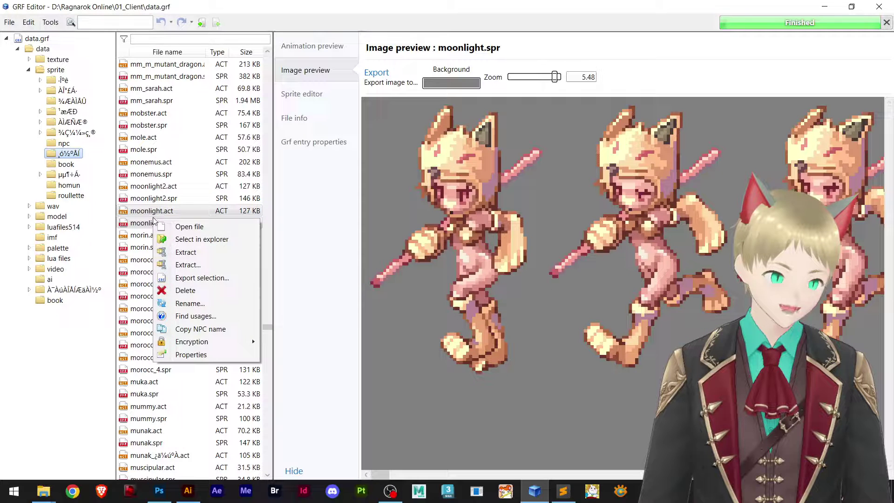
click(200, 264)
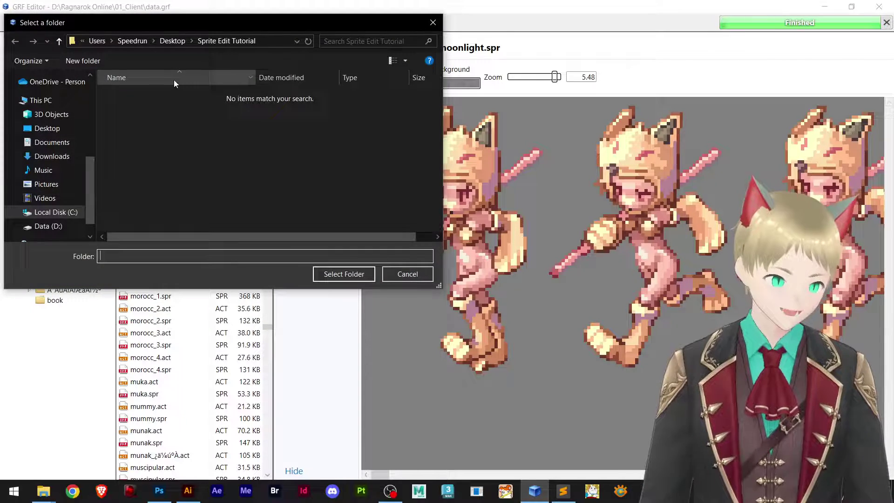
click(343, 273)
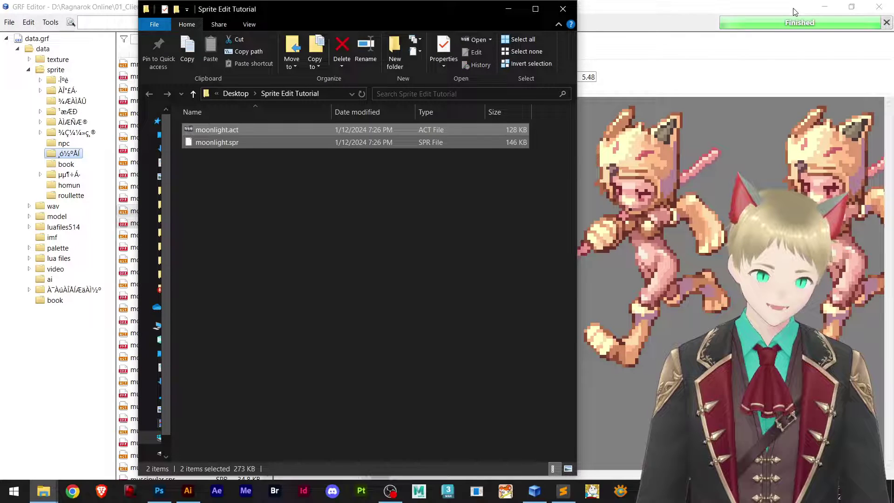
Show the Sprite Edit Tutorial folder as extra large icons and open moonlight.act in Act Editor
click(824, 7)
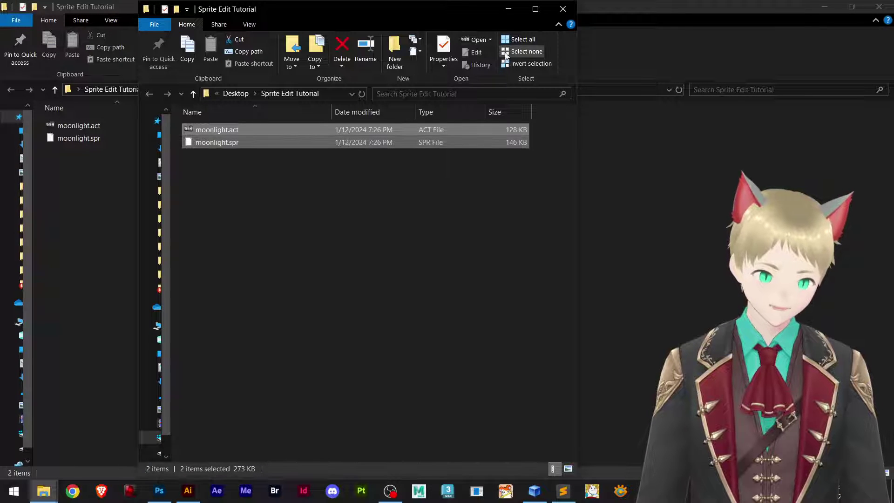
click(564, 9)
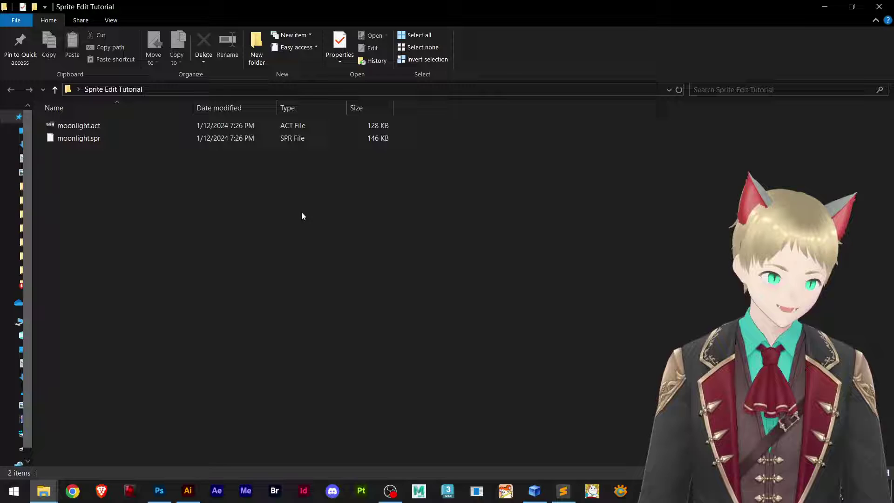
right_click(208, 176)
mouse_move(246, 184)
click(403, 186)
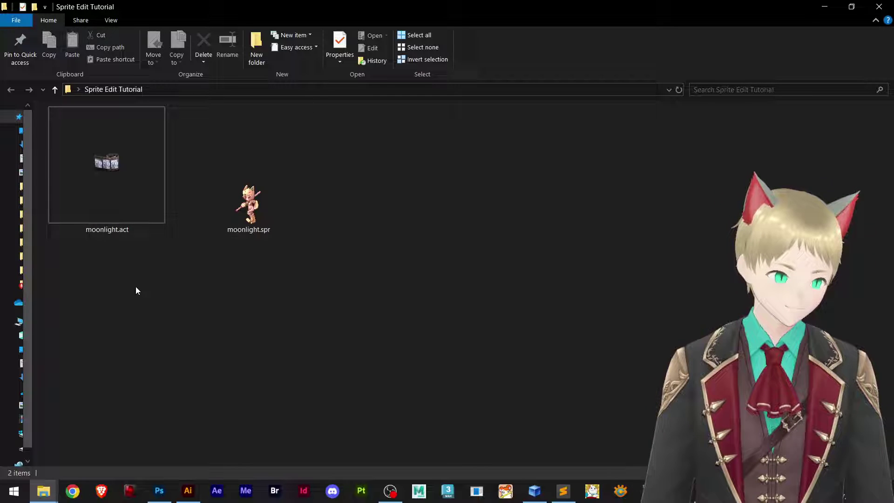
double_click(119, 193)
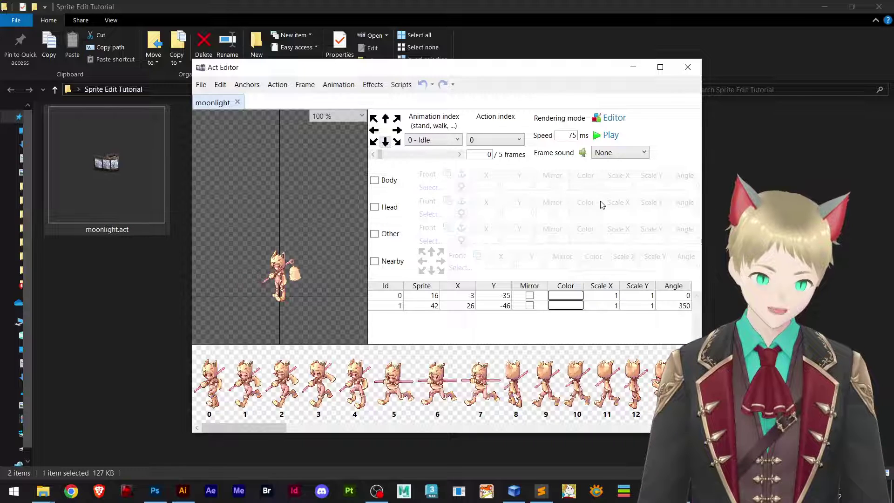
Maximize Act Editor and play, then stop, the 5-frame Idle animation
click(661, 68)
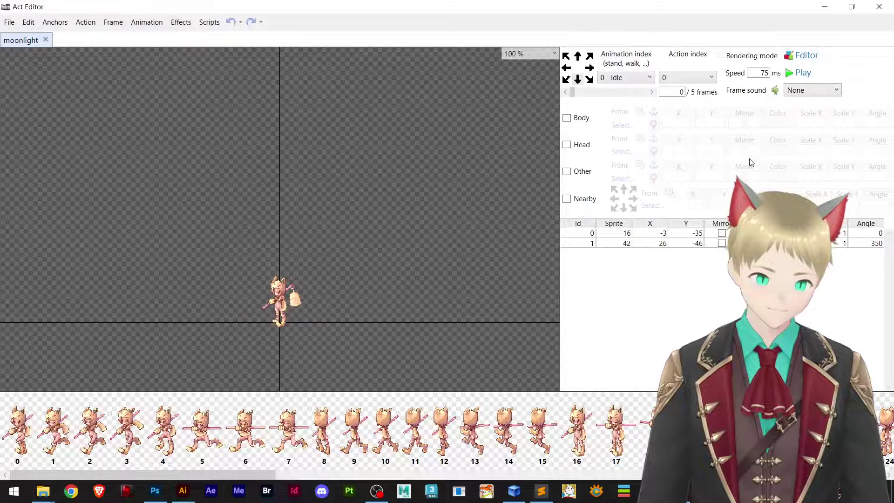
click(800, 73)
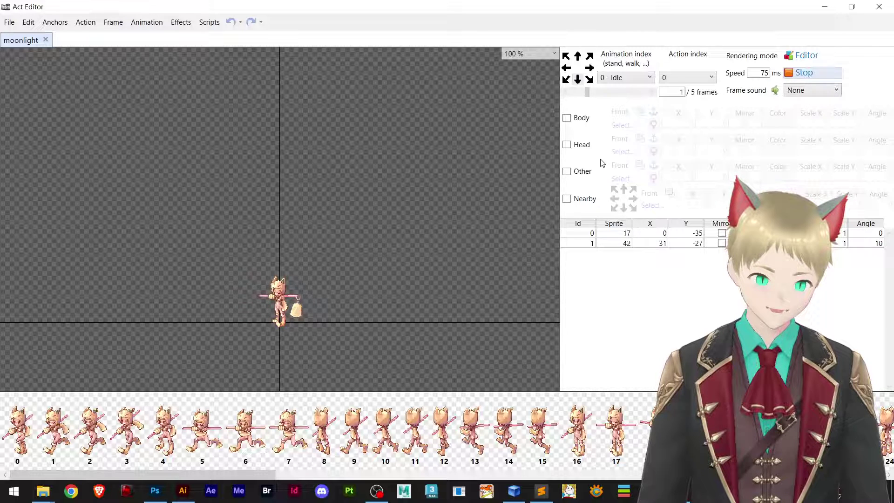
click(813, 73)
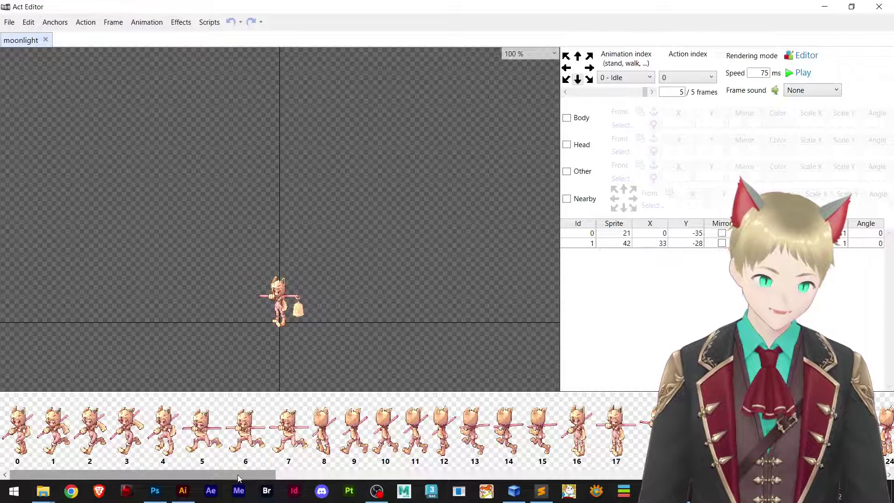
drag(238, 474, 65, 494)
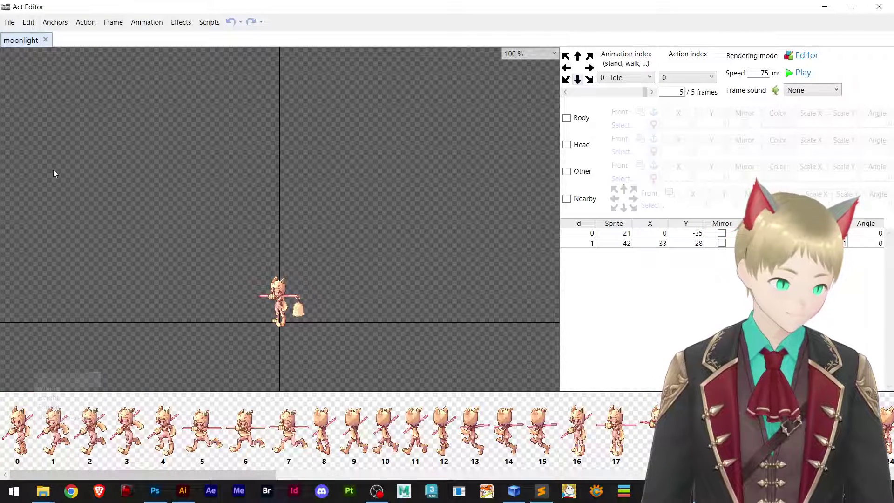
Open Edit > Palette editor, zoom in on the sprite, and pick its light cream head colour
click(30, 24)
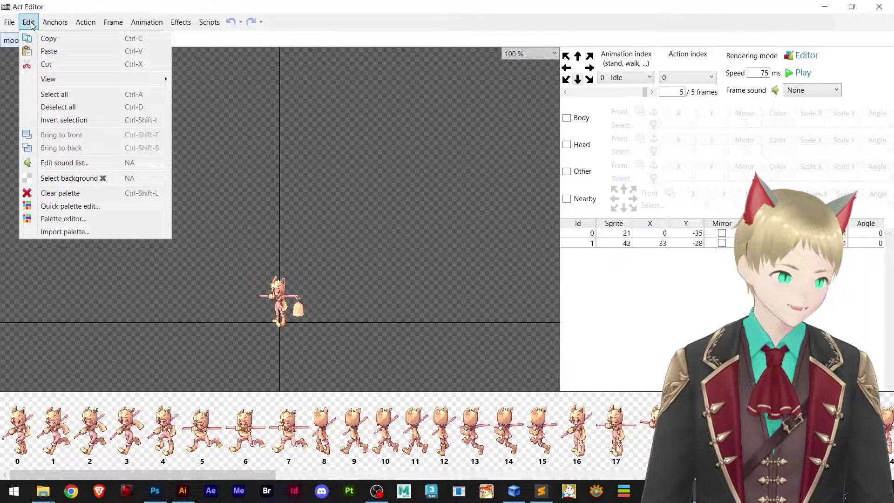
click(82, 219)
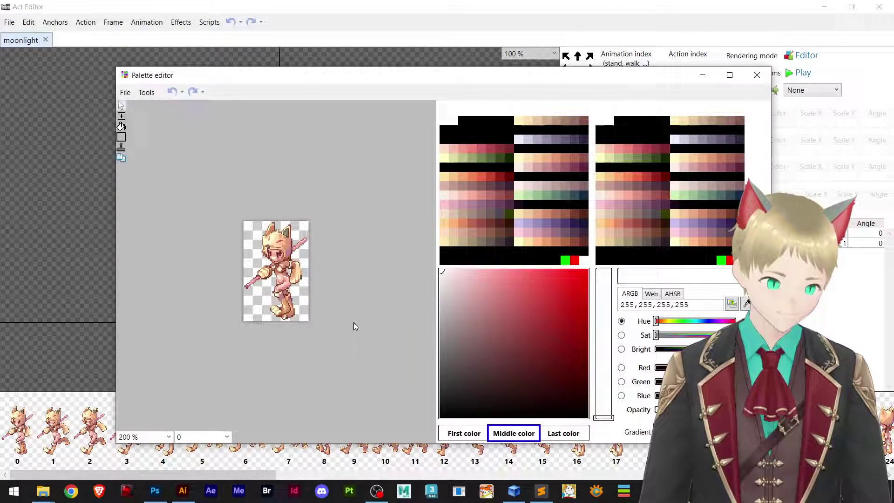
scroll(275, 280, up, 3)
scroll(280, 303, up, 1)
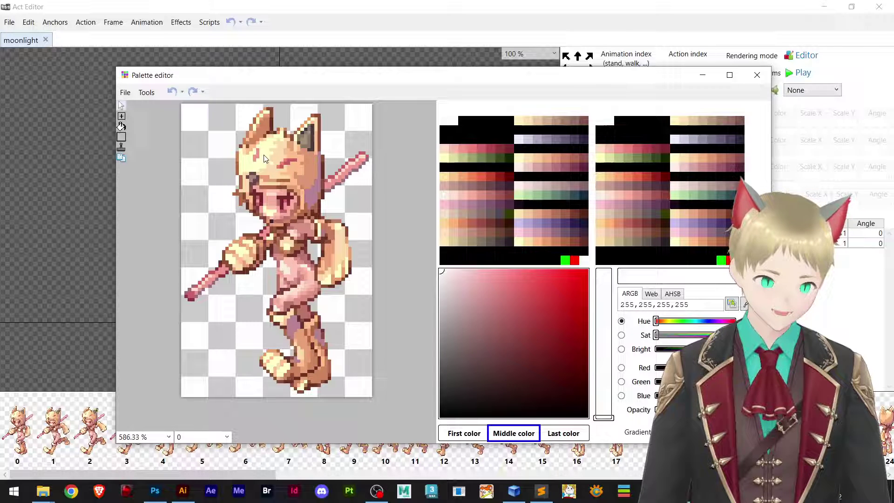
click(275, 172)
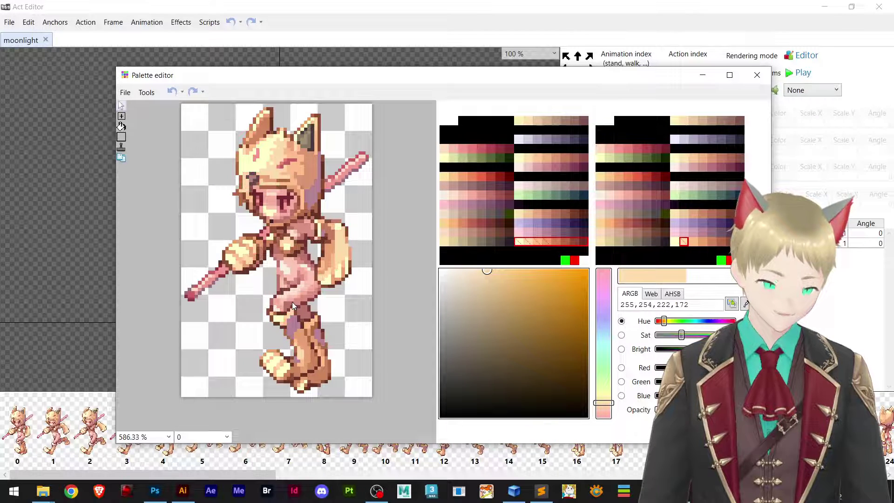
click(272, 169)
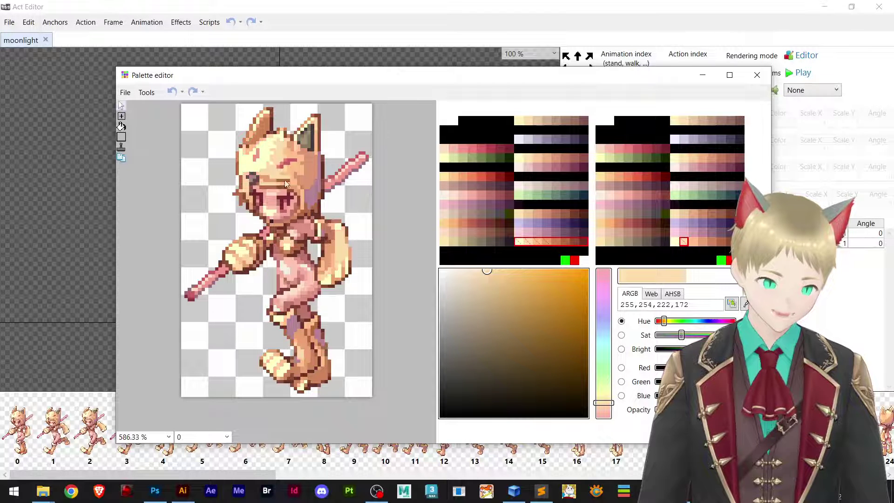
click(270, 171)
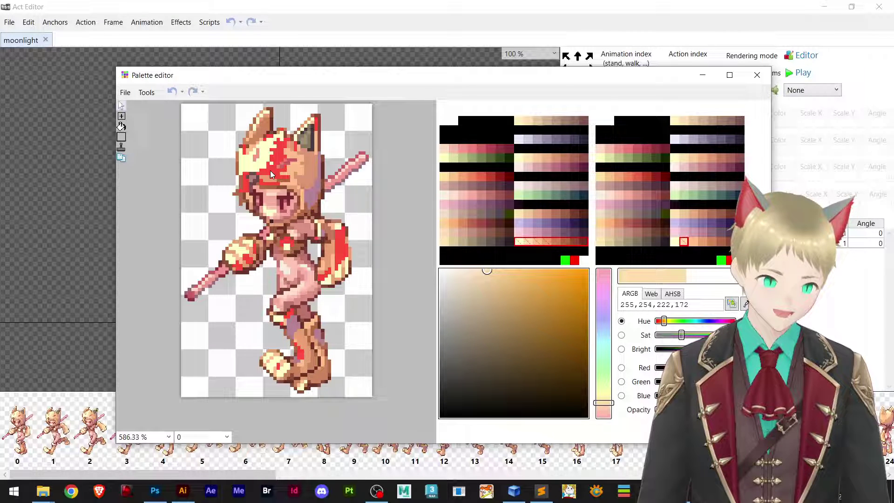
Shift the cream palette entry to green (255,140,255,159) and the next orange entry to aqua-green
click(684, 241)
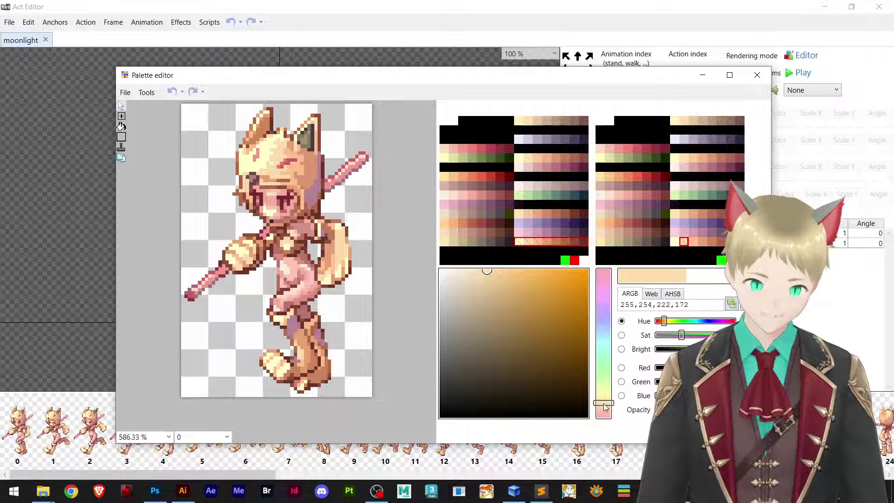
drag(605, 403, 597, 318)
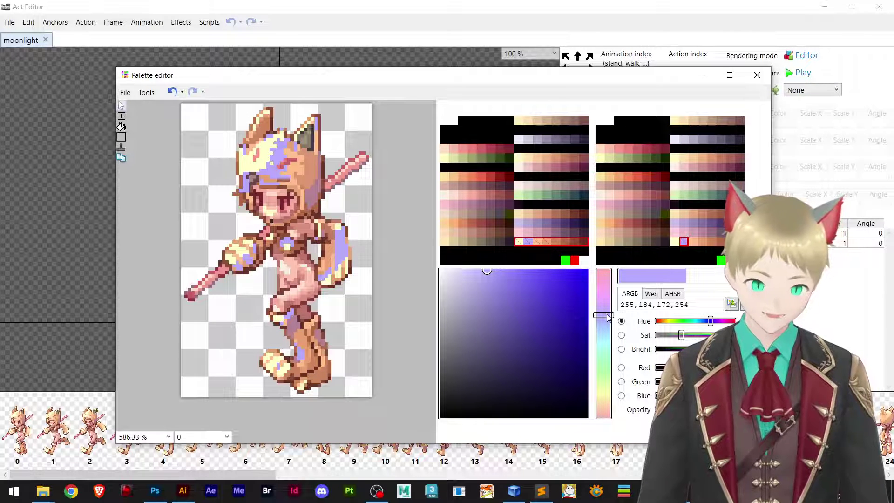
drag(608, 318, 605, 371)
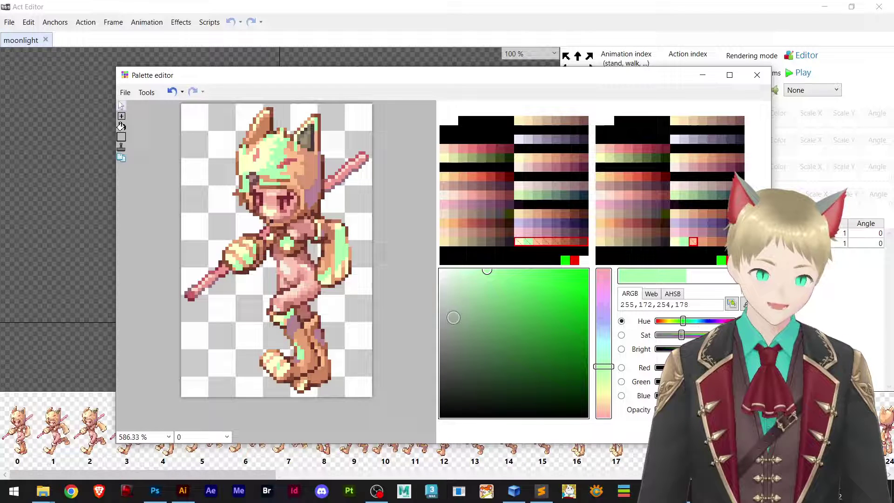
click(692, 242)
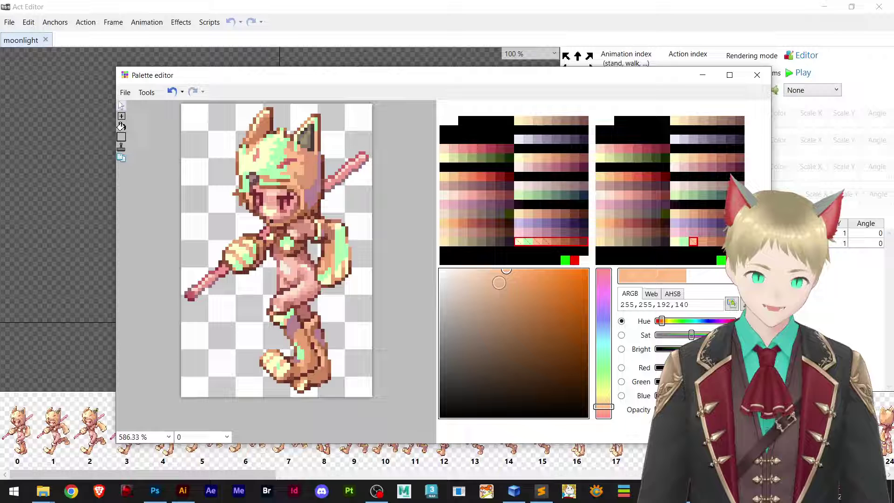
drag(608, 407, 598, 363)
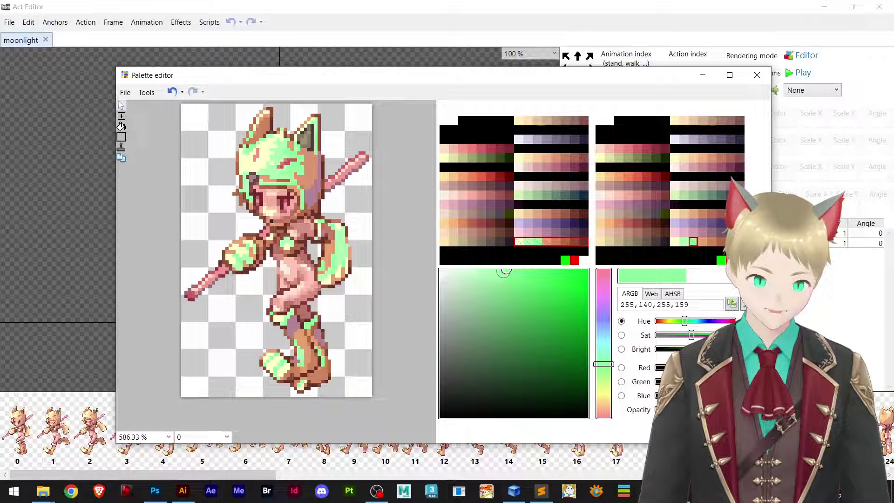
Turn the helmet's right-side colour and the pink shade green
click(312, 175)
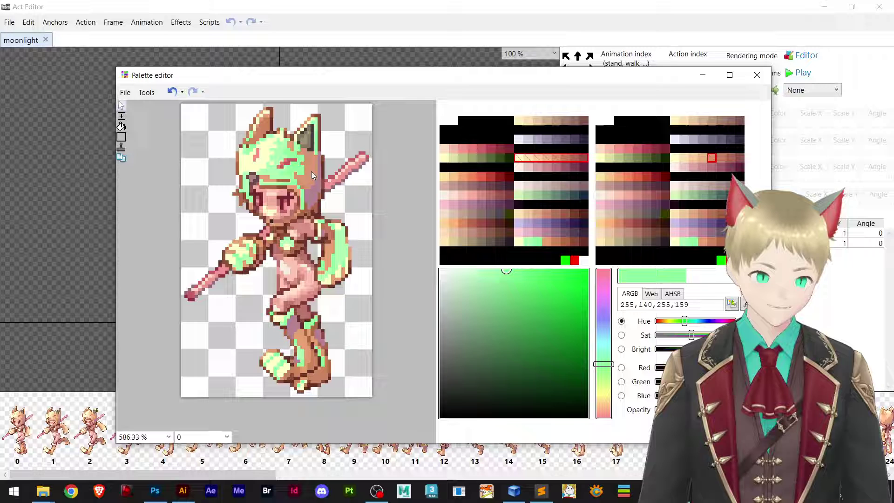
click(711, 157)
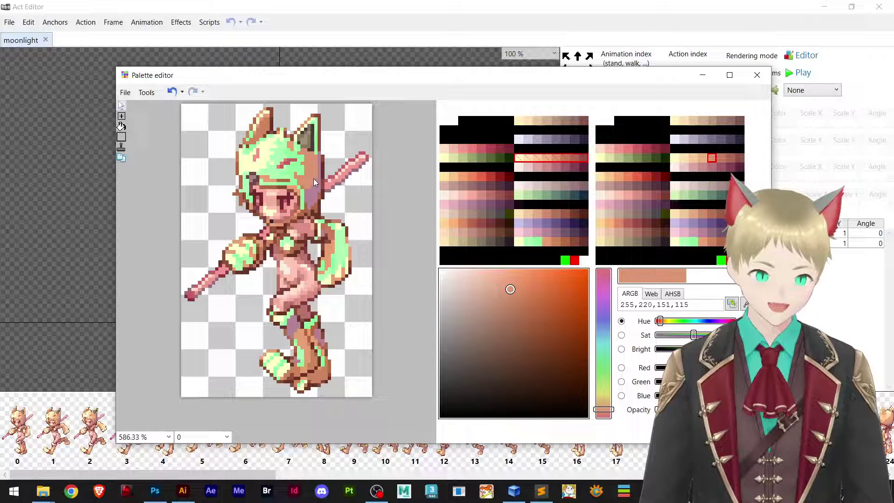
drag(603, 410, 607, 374)
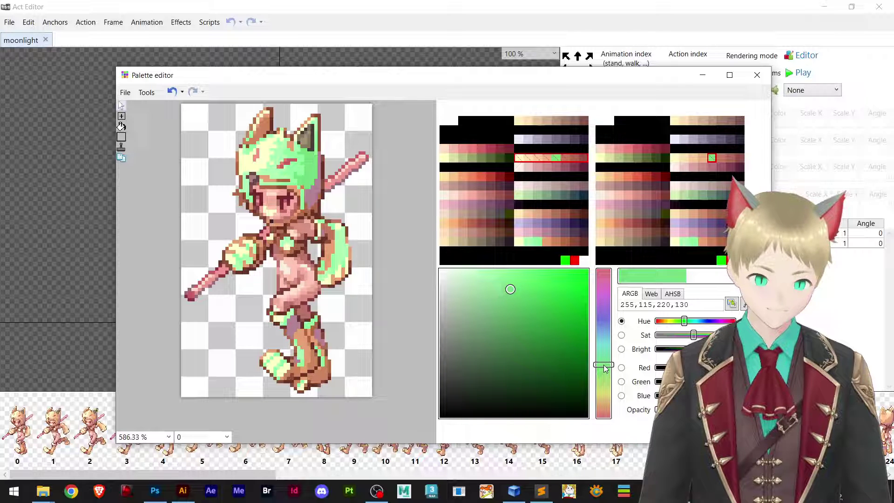
click(313, 194)
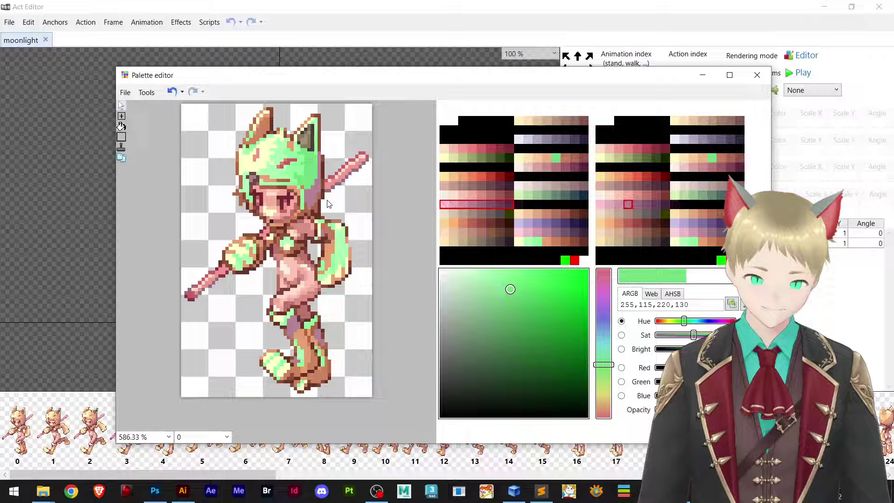
click(630, 205)
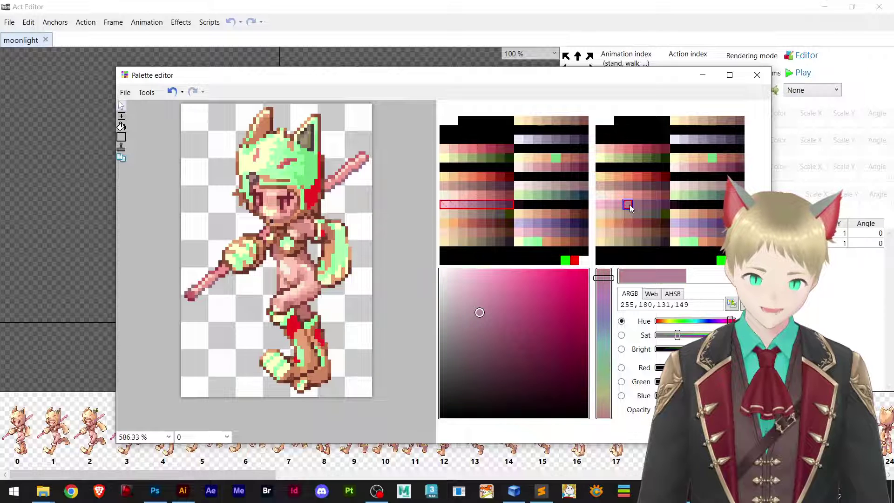
drag(607, 282, 603, 359)
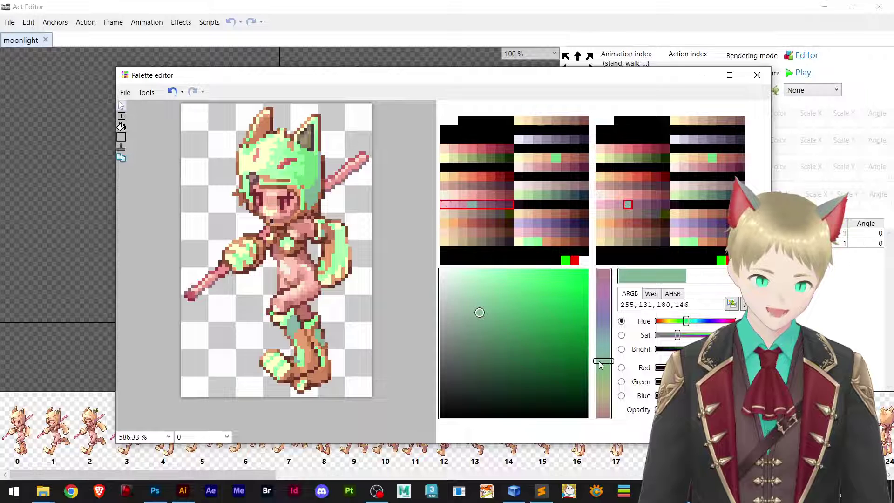
Shift the brown shade and an orange shade to green, giving the mid shade 255,92,207,115
click(315, 208)
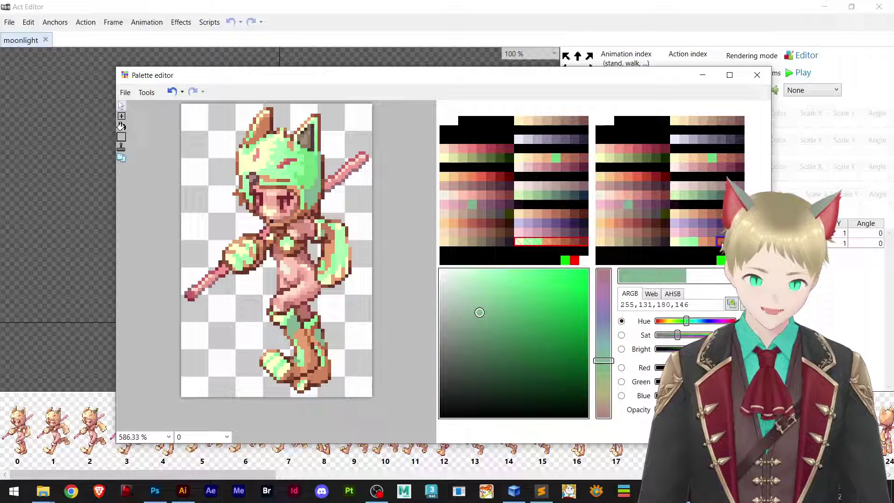
key(ctrl+v)
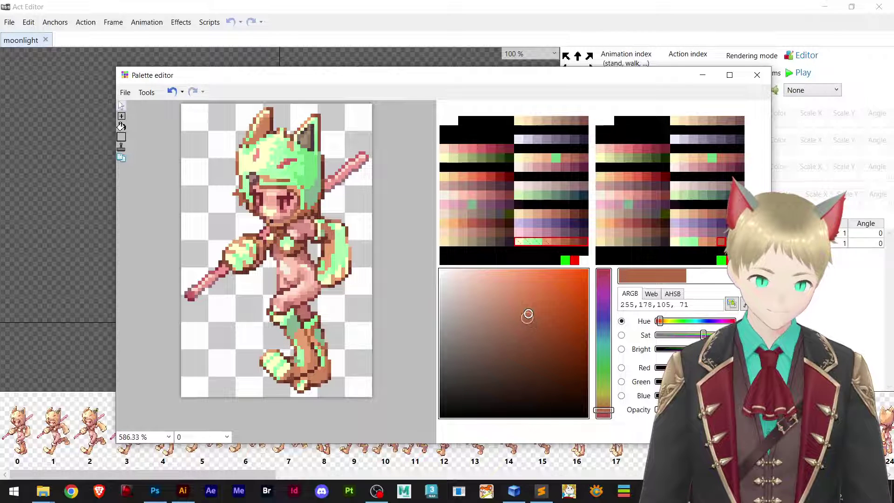
drag(605, 410, 607, 371)
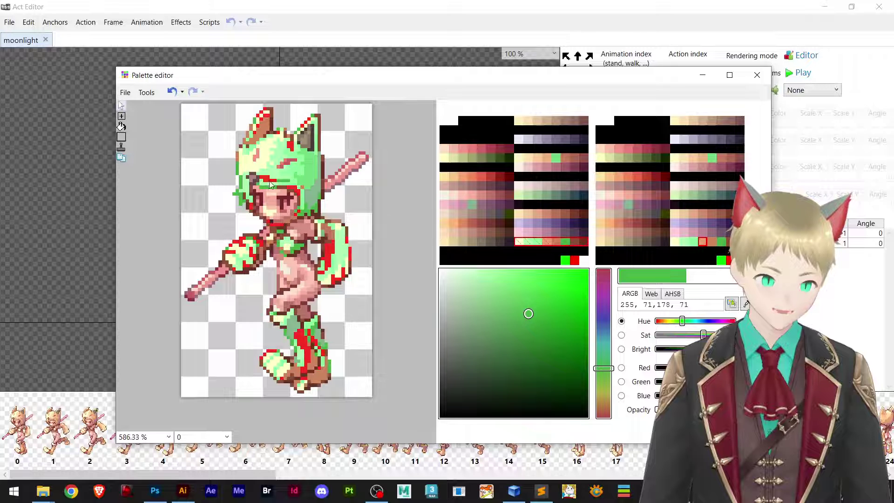
click(701, 242)
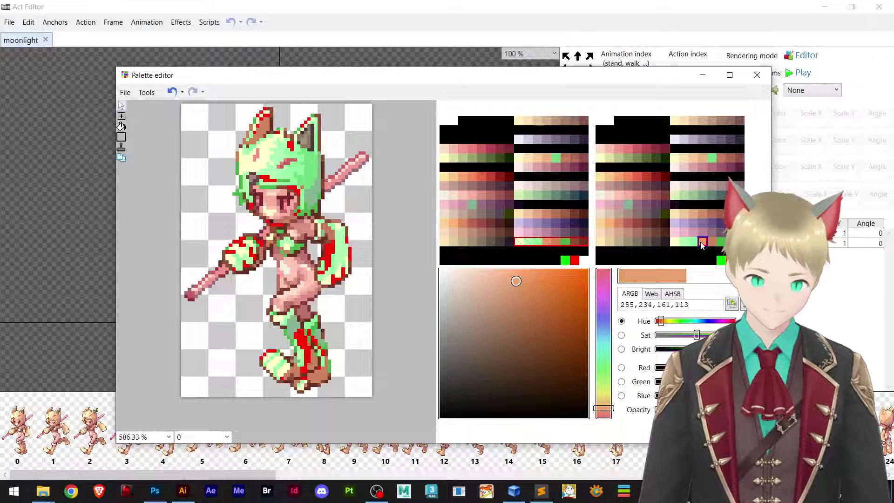
drag(603, 408, 613, 369)
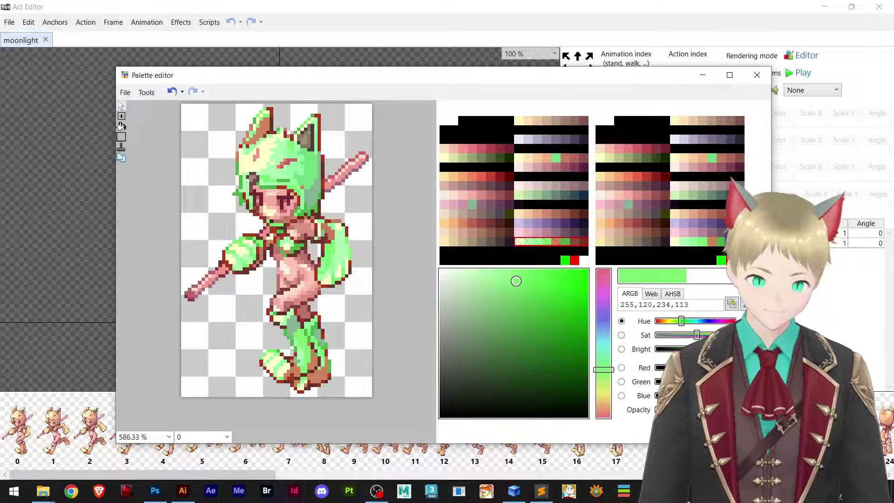
mouse_move(604, 369)
mouse_down()
mouse_move(606, 404)
mouse_move(604, 365)
mouse_up()
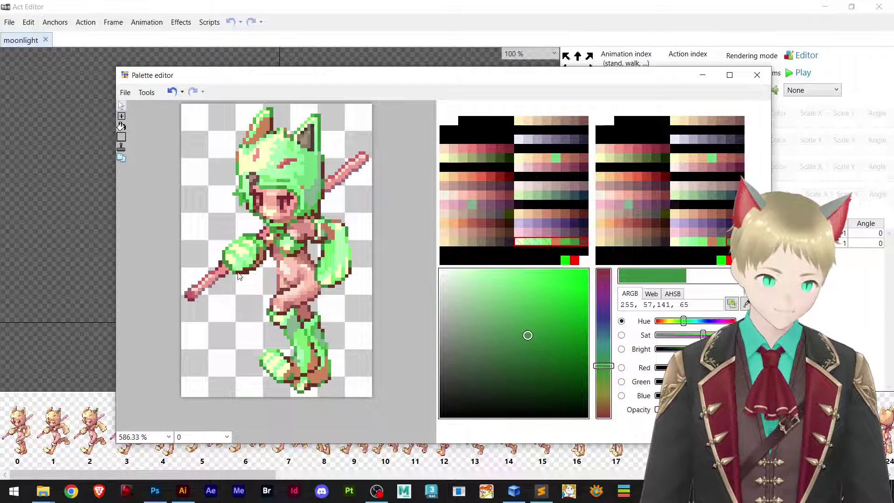
Make the ear and boots orange green and the dark brown outline deep green (255,41,103,51)
click(265, 124)
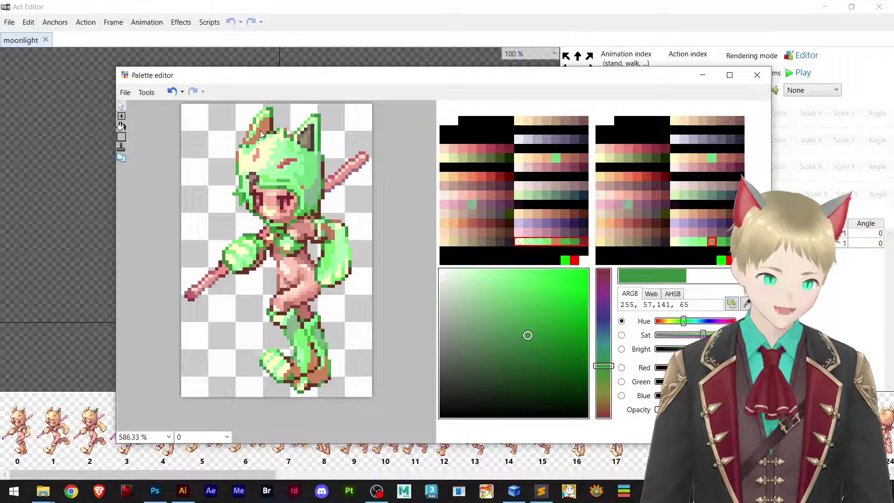
click(715, 242)
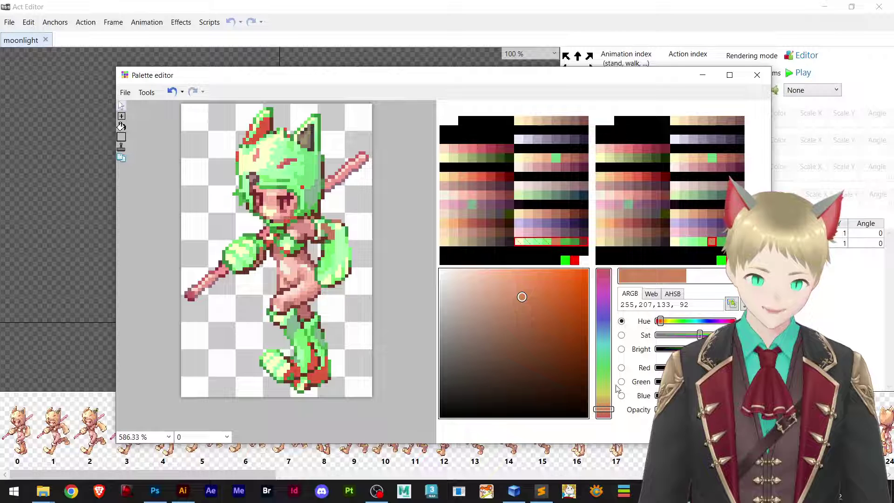
drag(613, 410, 611, 367)
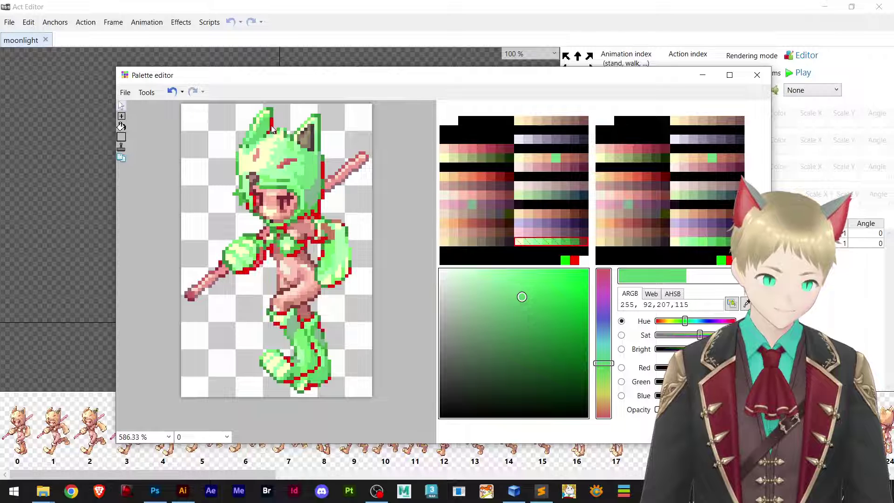
click(275, 216)
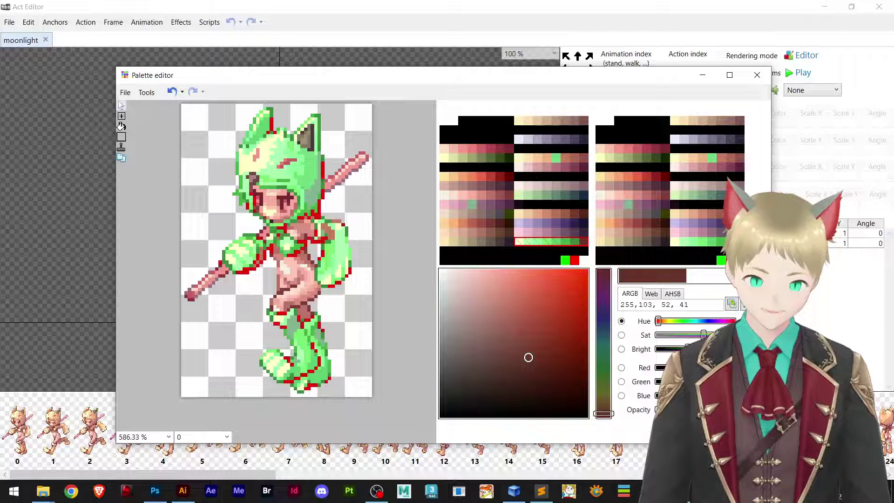
drag(604, 413, 611, 368)
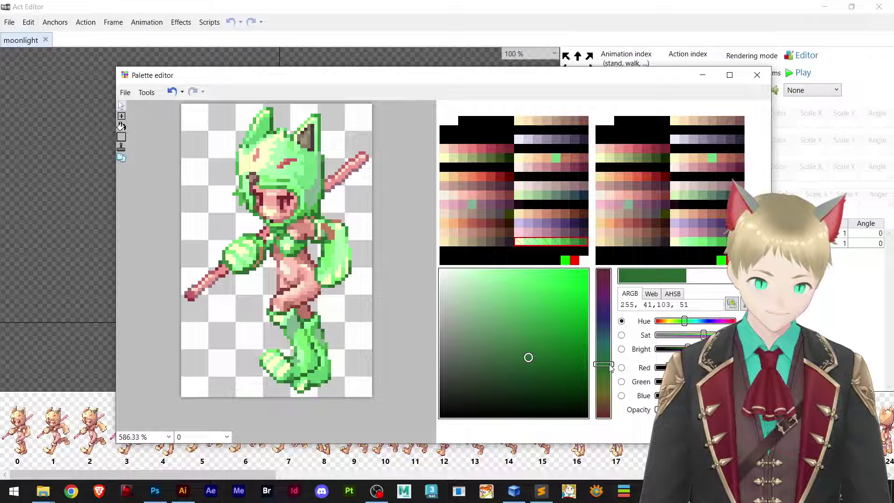
click(261, 256)
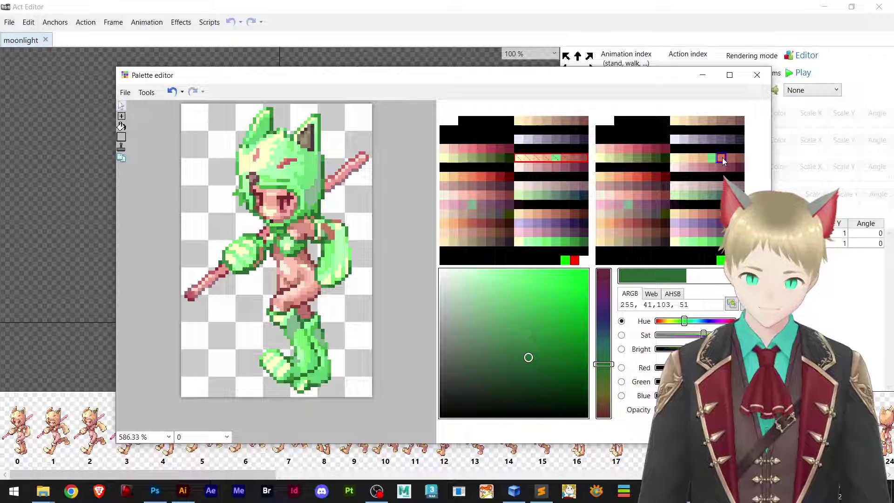
Turn an orange shade green, shift a red shade's hue, and make a pink shade yellow-green
click(721, 158)
click(606, 410)
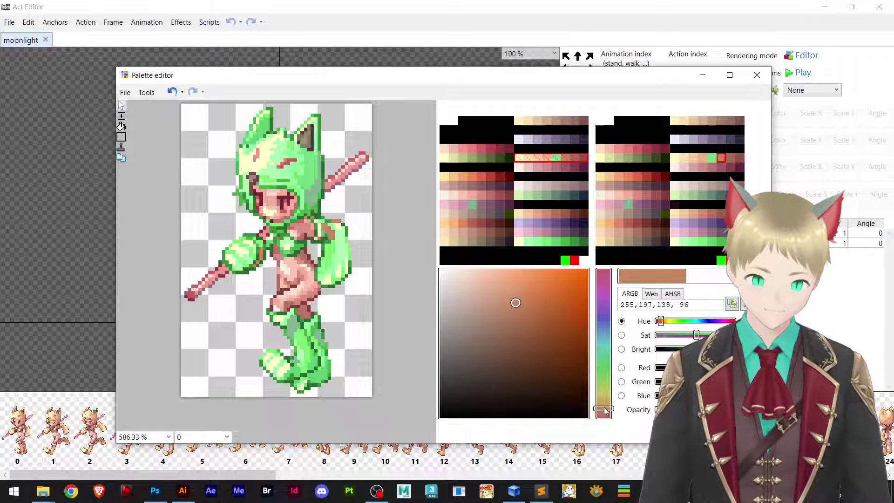
drag(604, 407, 610, 357)
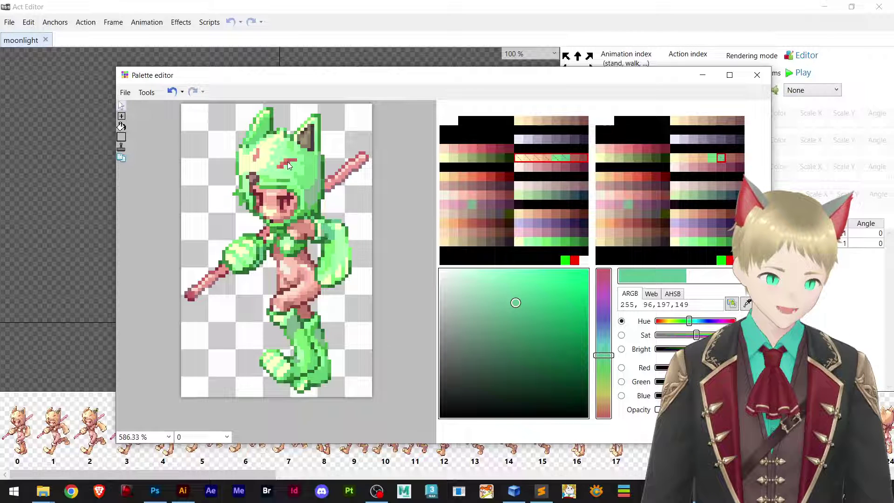
click(637, 149)
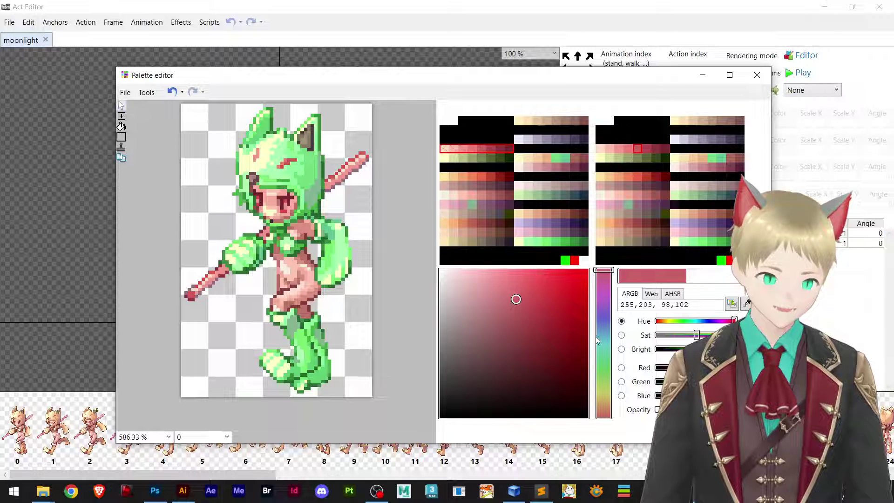
mouse_move(605, 365)
mouse_down()
mouse_move(606, 336)
mouse_move(606, 368)
mouse_up()
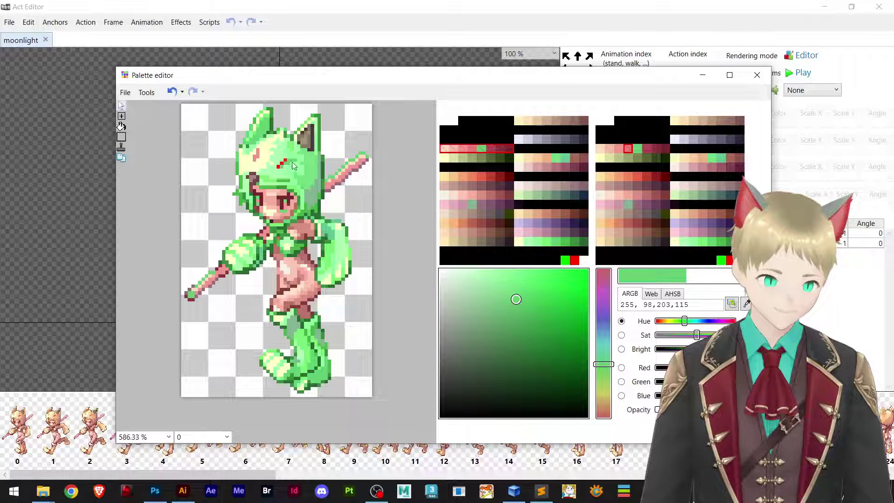
click(627, 148)
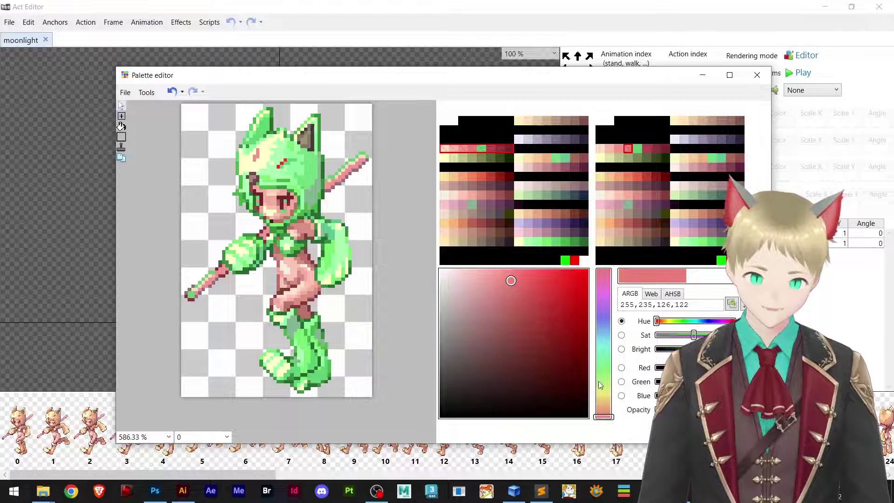
drag(605, 400, 603, 365)
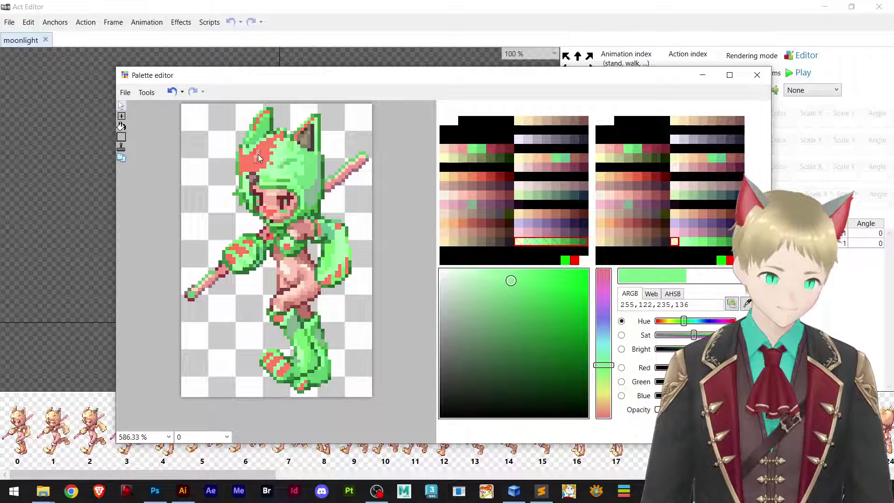
Recolour another reddish shade green and the spear's dark red to dark green (255,53,140,97)
click(618, 149)
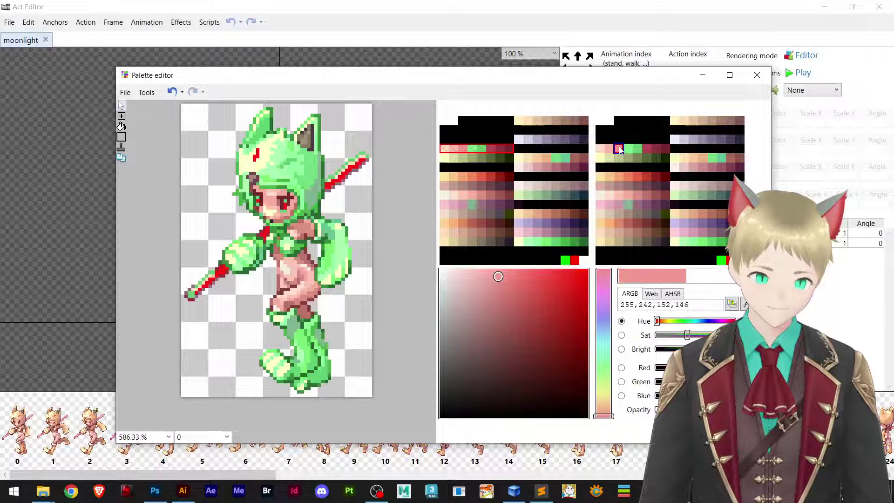
drag(604, 402, 607, 369)
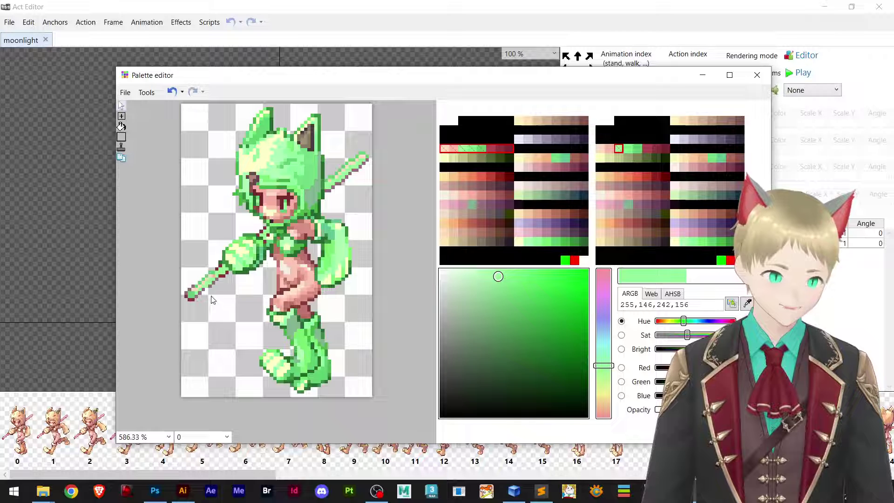
click(191, 301)
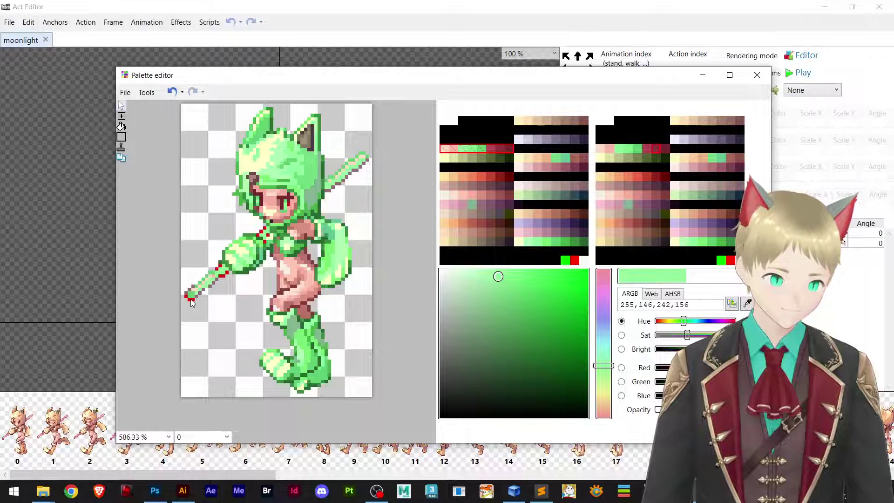
click(656, 149)
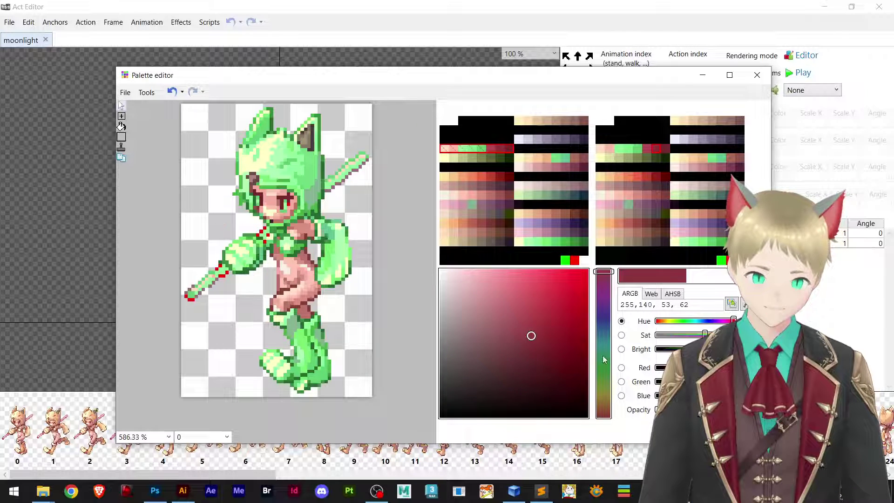
drag(604, 359, 604, 356)
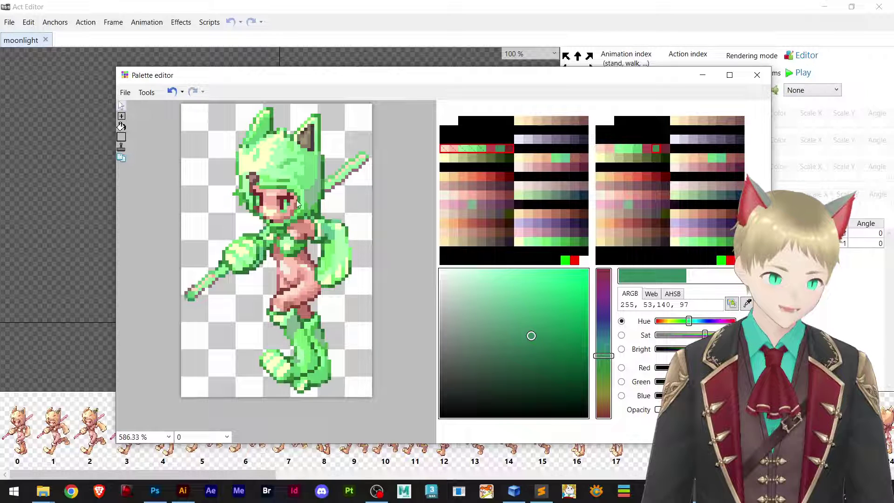
click(329, 194)
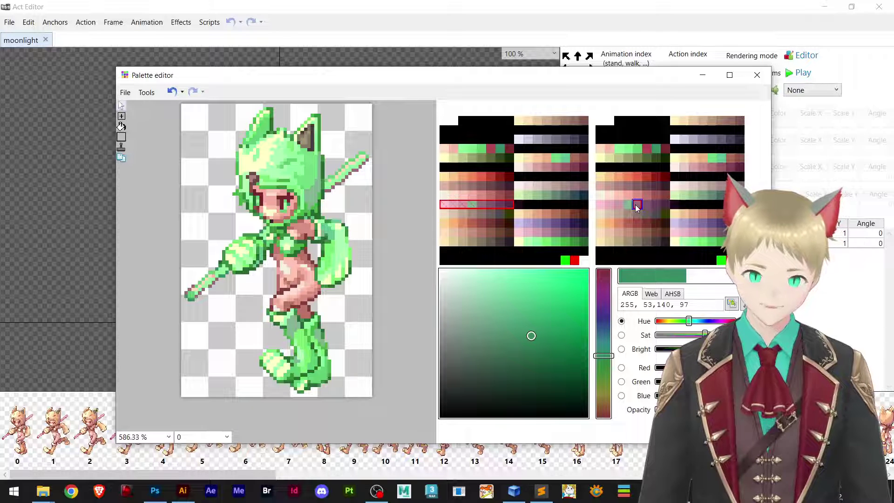
Desaturate the selected colour to a muted green, fine-tune its hue, and save the palette
click(481, 325)
drag(604, 356, 607, 364)
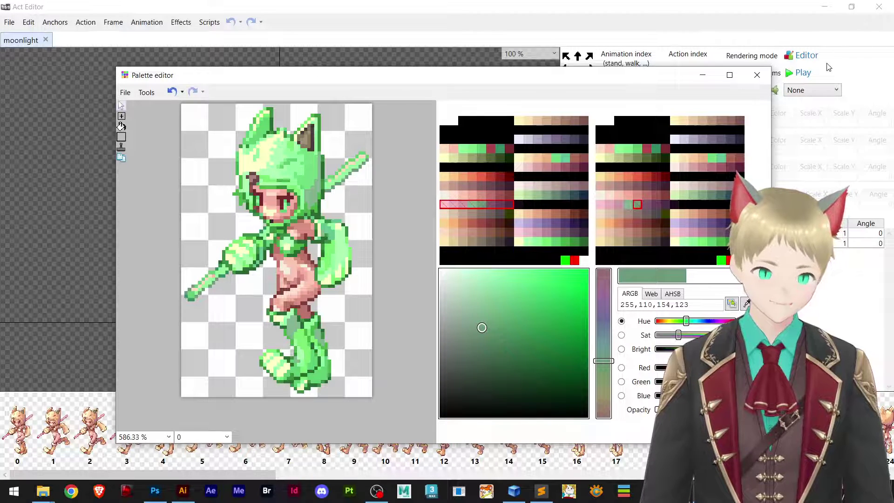
click(125, 92)
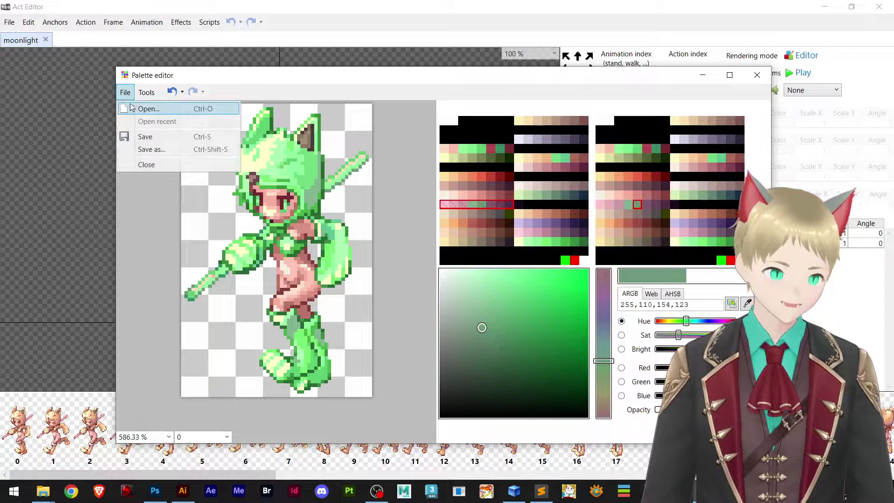
click(147, 136)
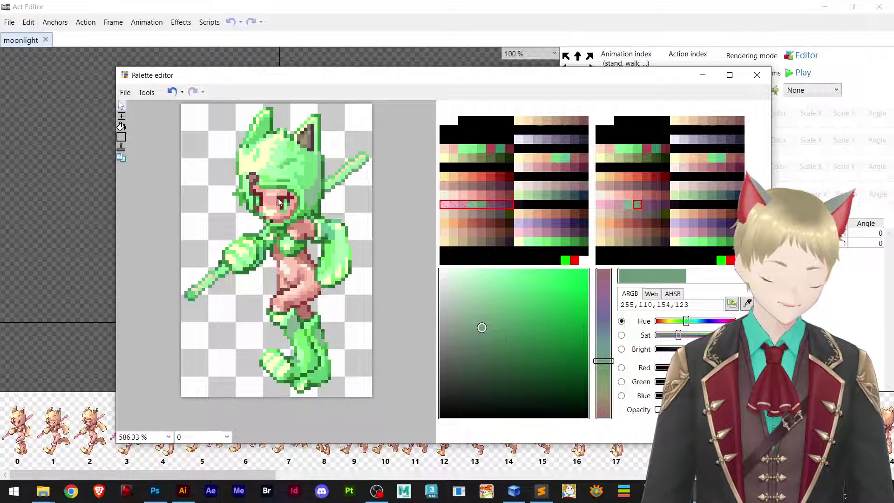
Close the palette editor and play the 2 - Attacking1 animation
click(757, 75)
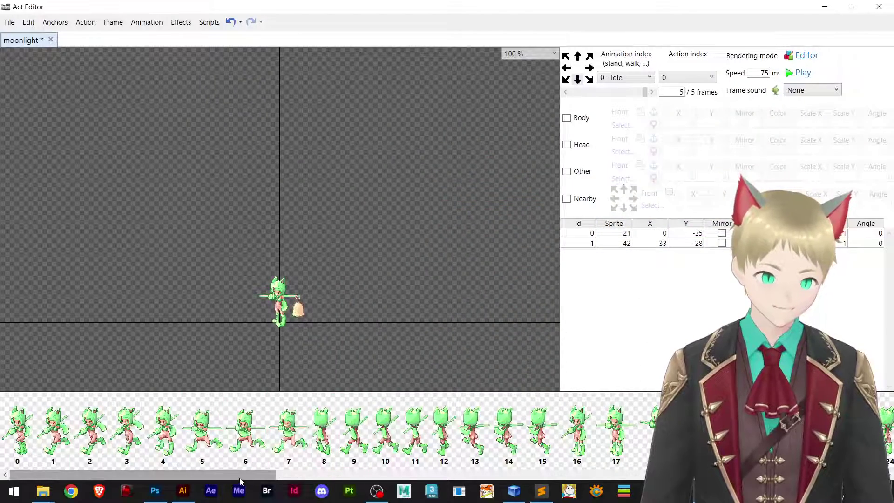
drag(239, 476, 423, 309)
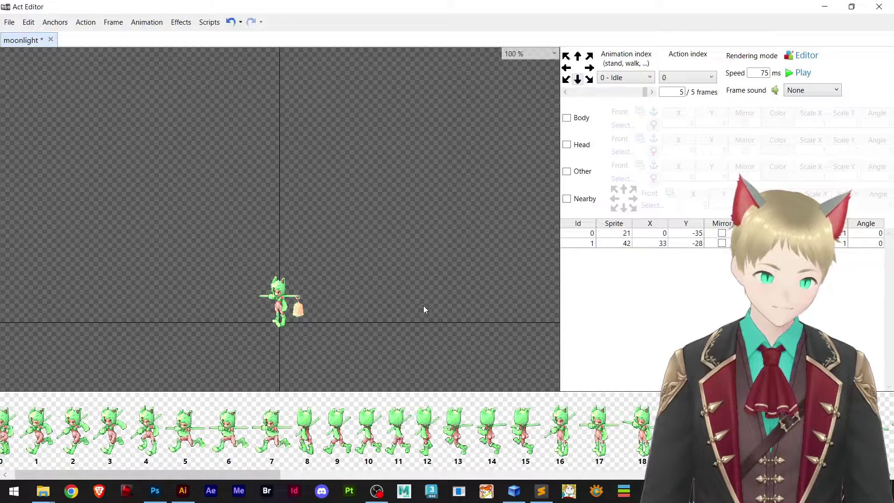
click(634, 77)
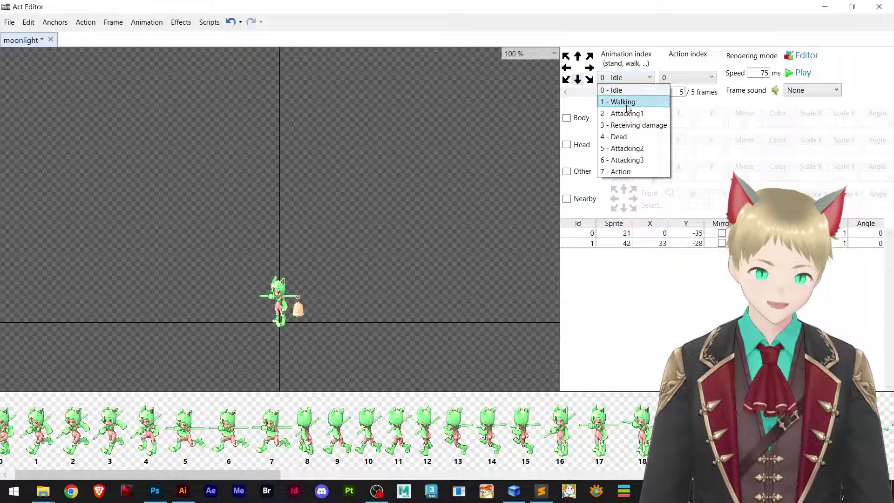
click(627, 114)
scroll(294, 330, up, 5)
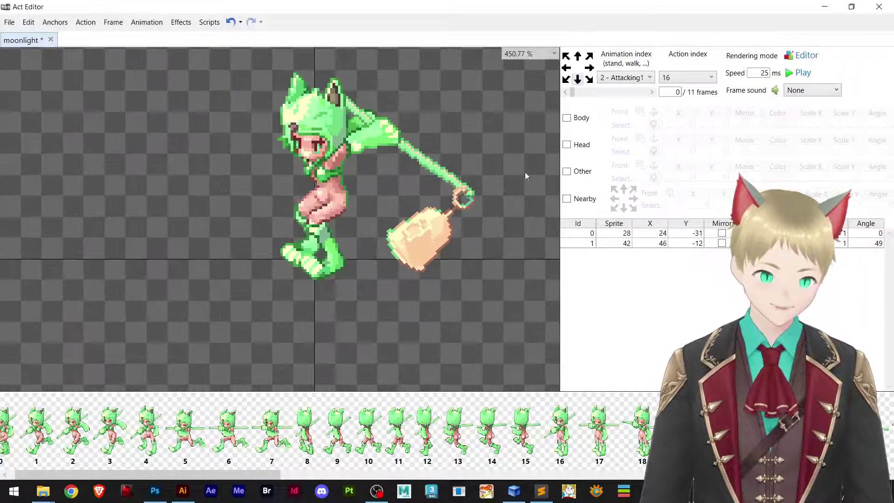
click(799, 73)
scroll(512, 187, down, 2)
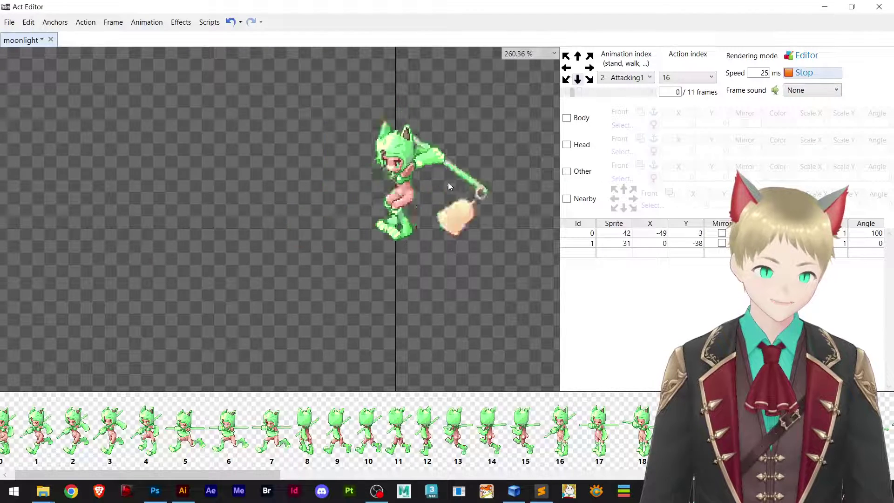
Stop Attacking1 on frame 7 and show the folder containing moonlight.act
click(790, 74)
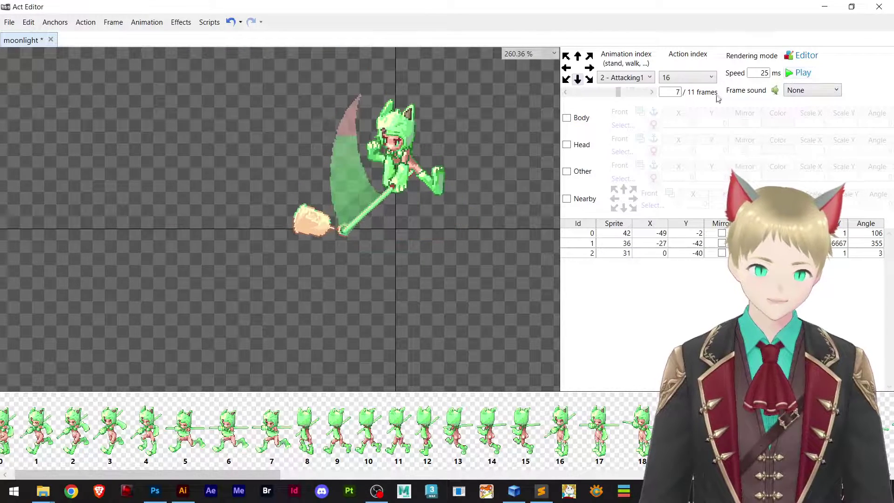
scroll(414, 184, up, 2)
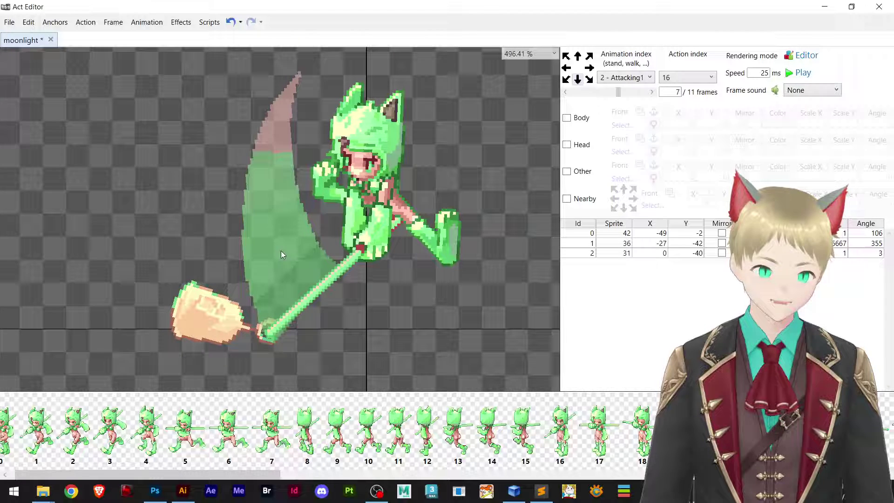
click(10, 22)
click(43, 105)
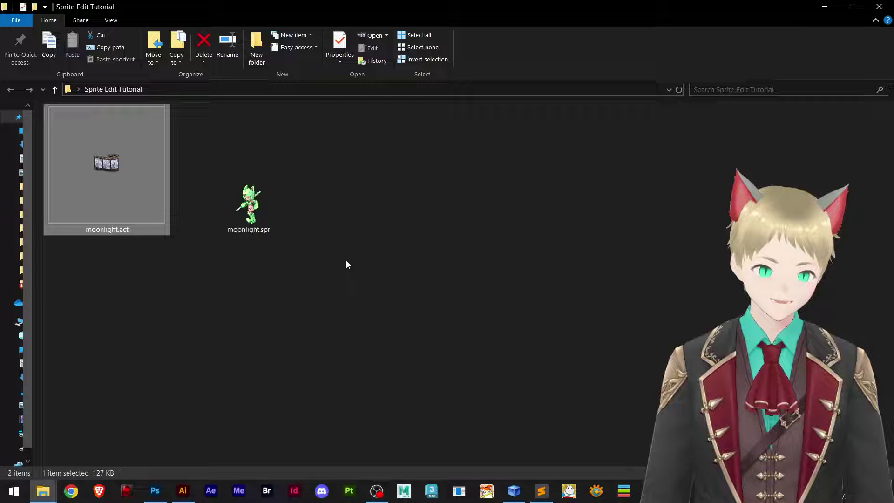
click(346, 264)
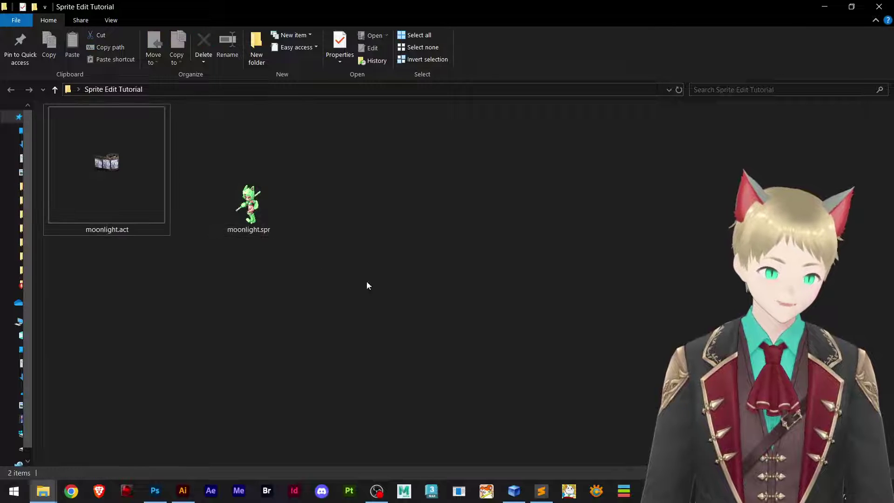